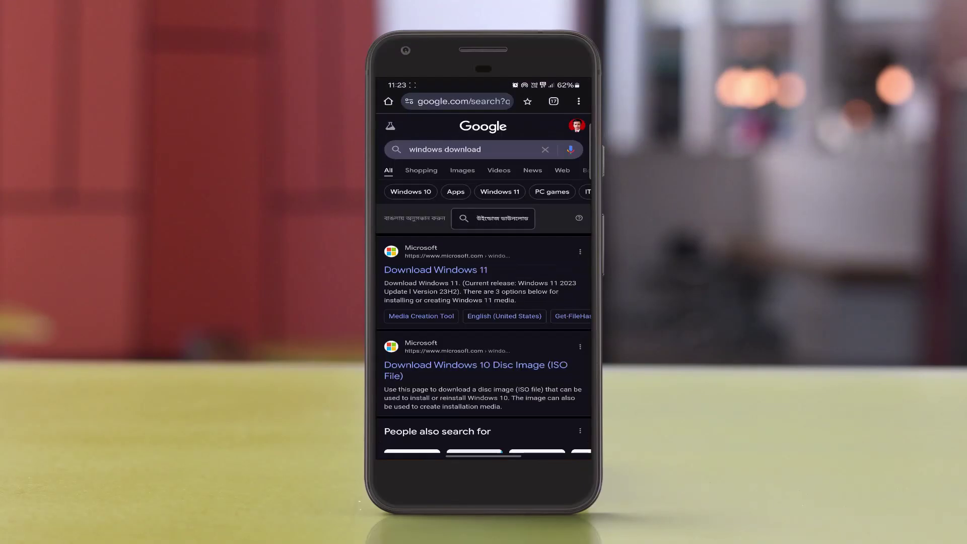
pyautogui.scroll(-1, 484, 303)
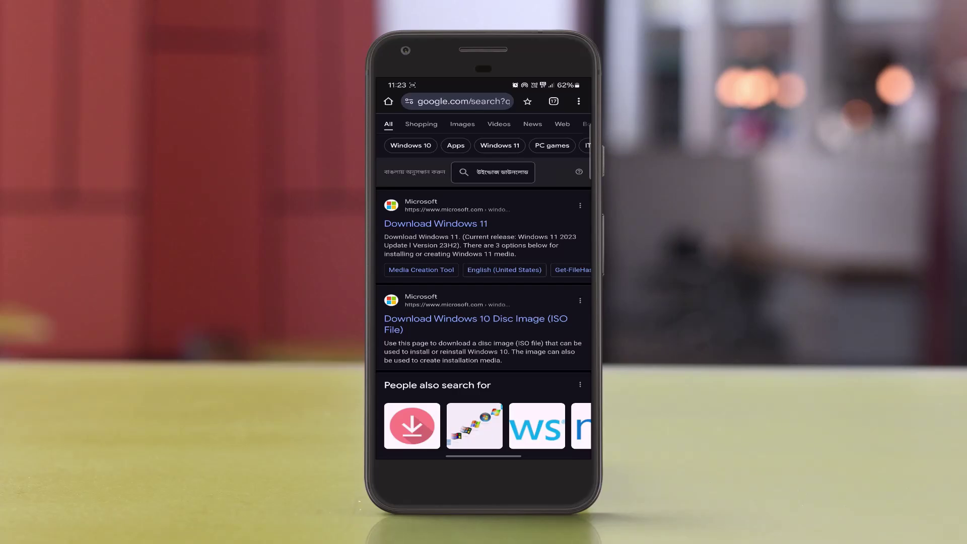
# Request Windows 10 (multi-edition ISO) download links in English (United States).
pyautogui.click(476, 324)
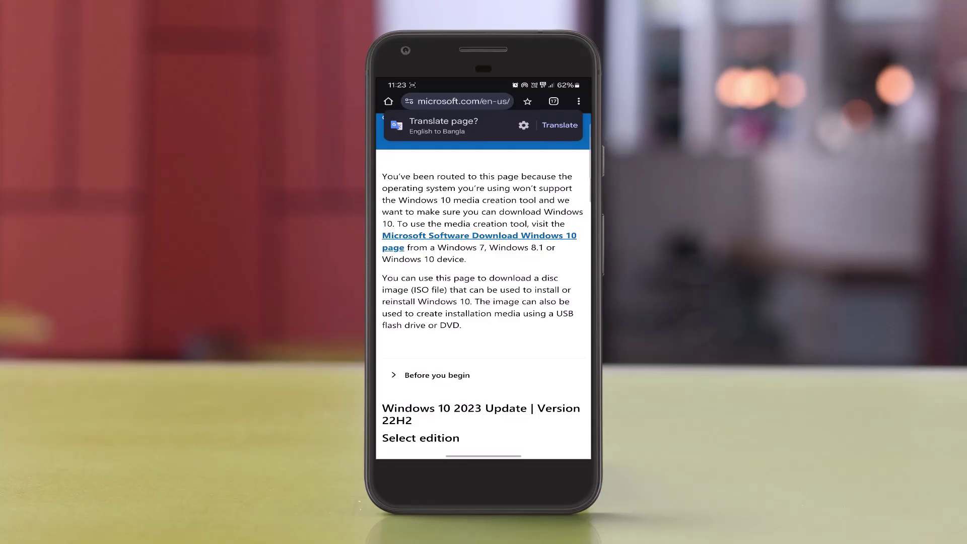
pyautogui.scroll(-3, 484, 303)
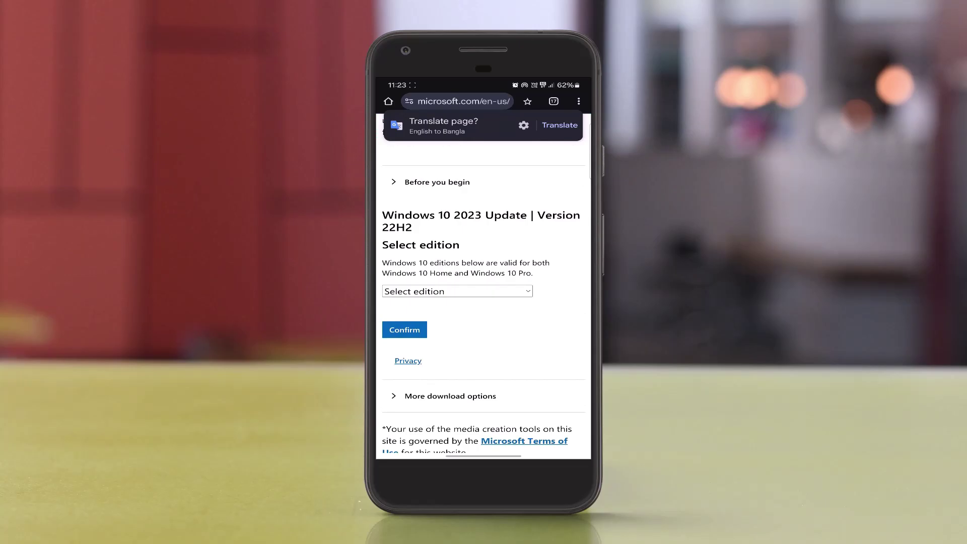
pyautogui.click(457, 291)
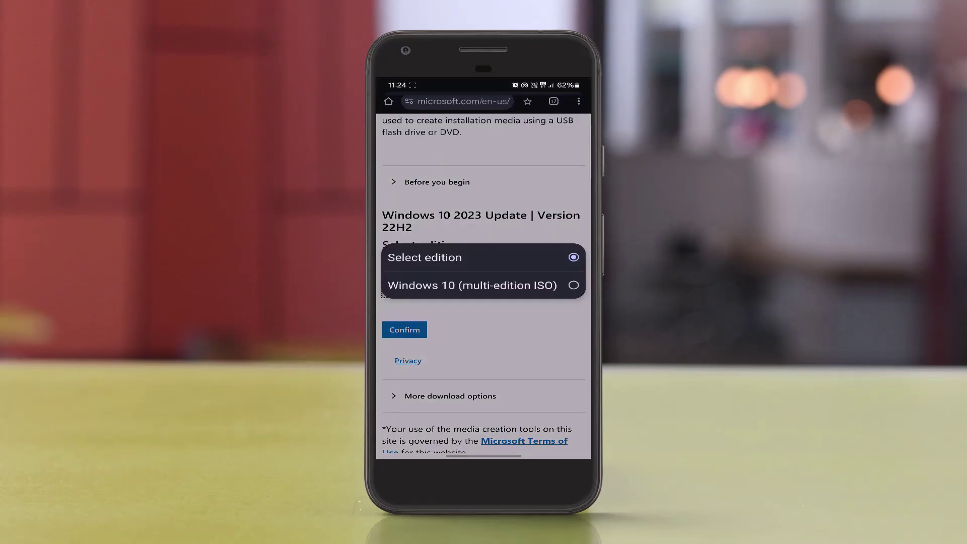
pyautogui.click(472, 285)
pyautogui.click(405, 330)
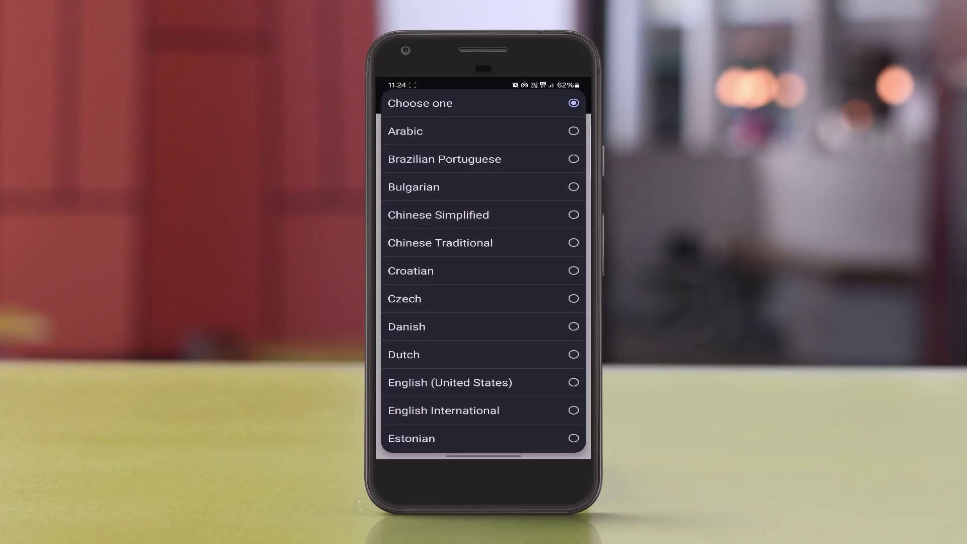
pyautogui.click(451, 383)
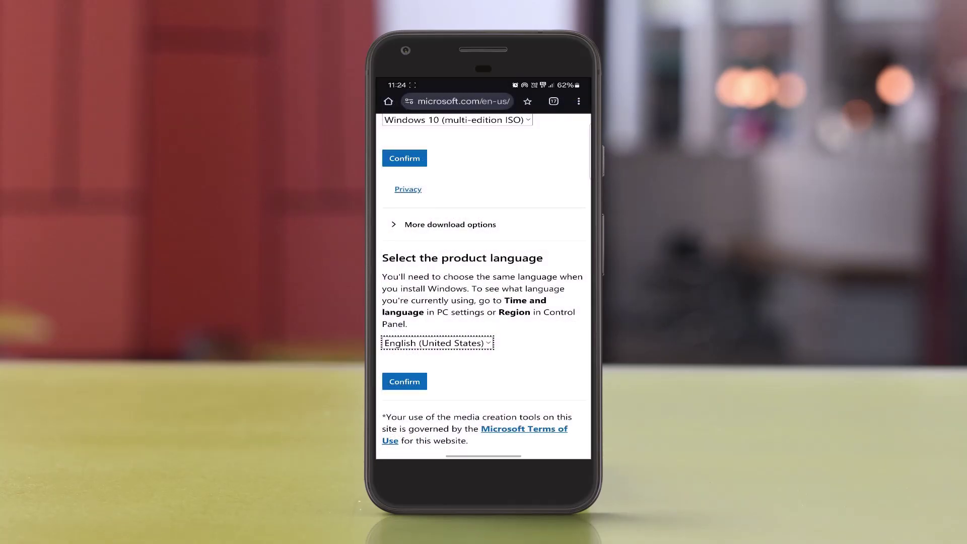
pyautogui.click(404, 382)
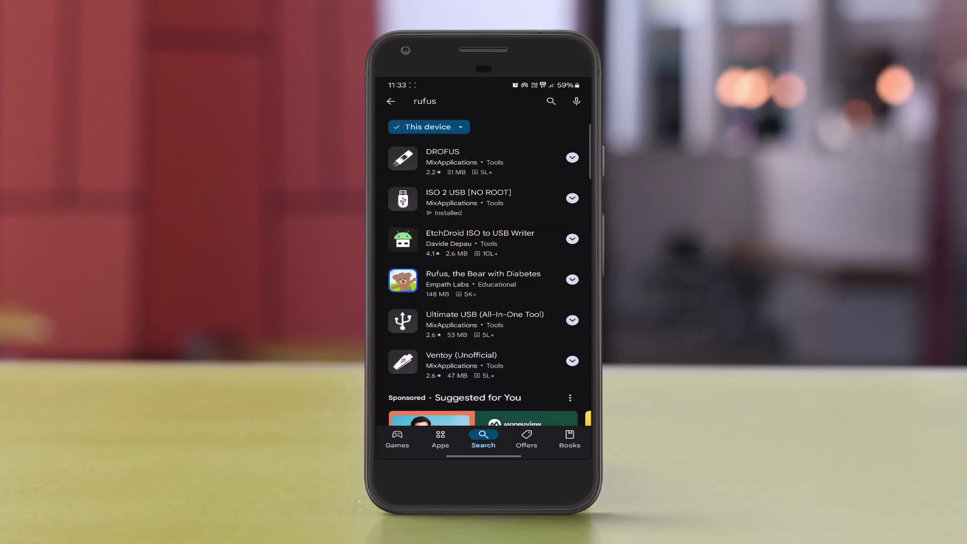
# Scroll the Play Store rufus results to reach ISO 2 USB [NO ROOT].
pyautogui.moveTo(385, 206); pyautogui.dragTo(528, 233)
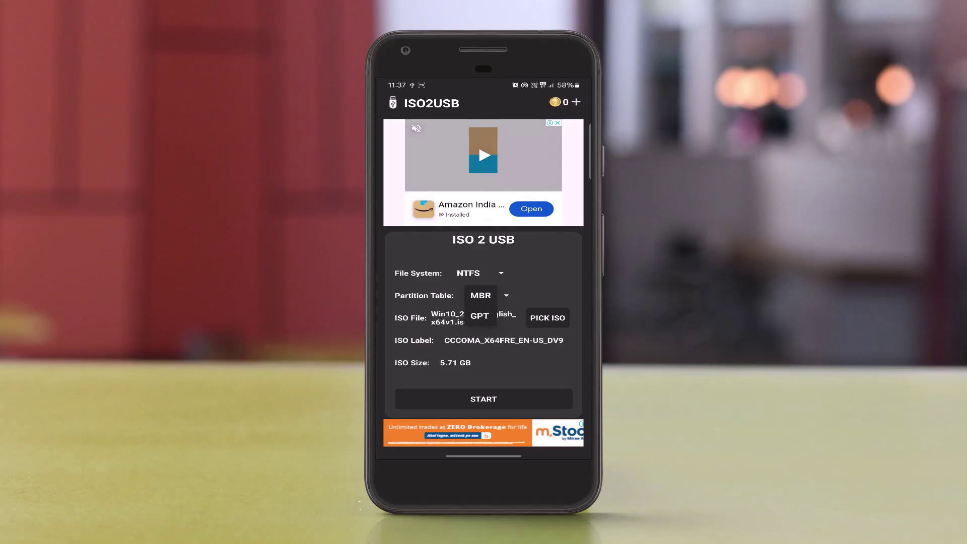
# Accept the formatting and coin-cost warning, then load a rewarded video ad for coins.
pyautogui.click(503, 399)
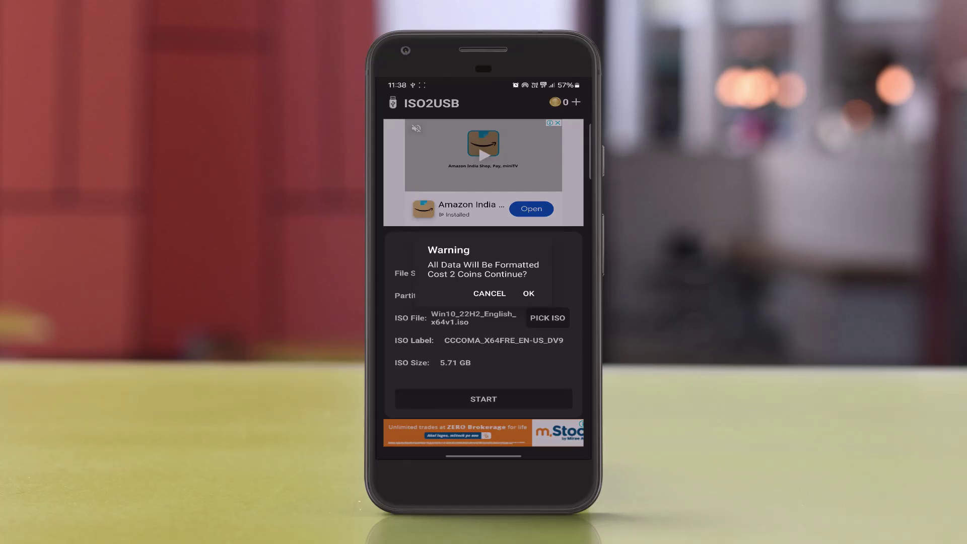
pyautogui.click(529, 293)
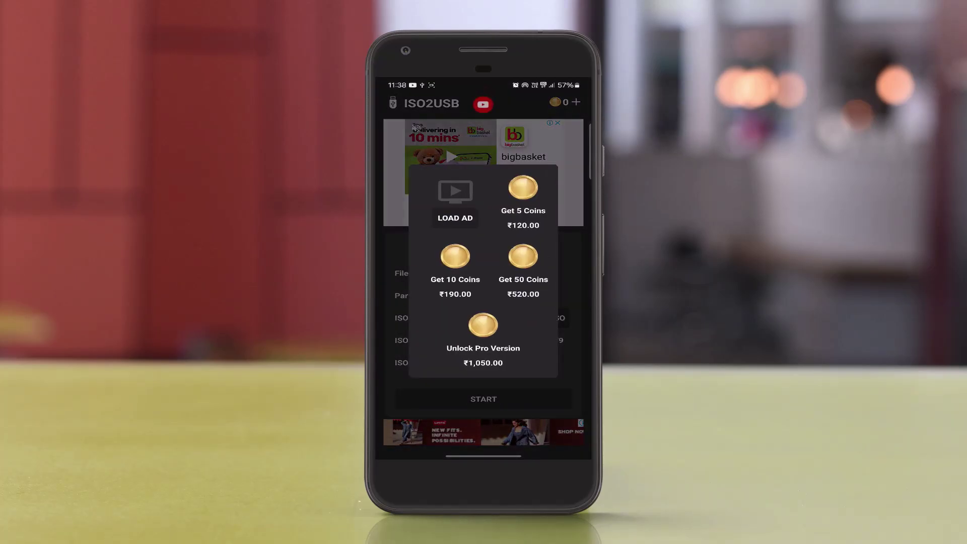
pyautogui.click(455, 200)
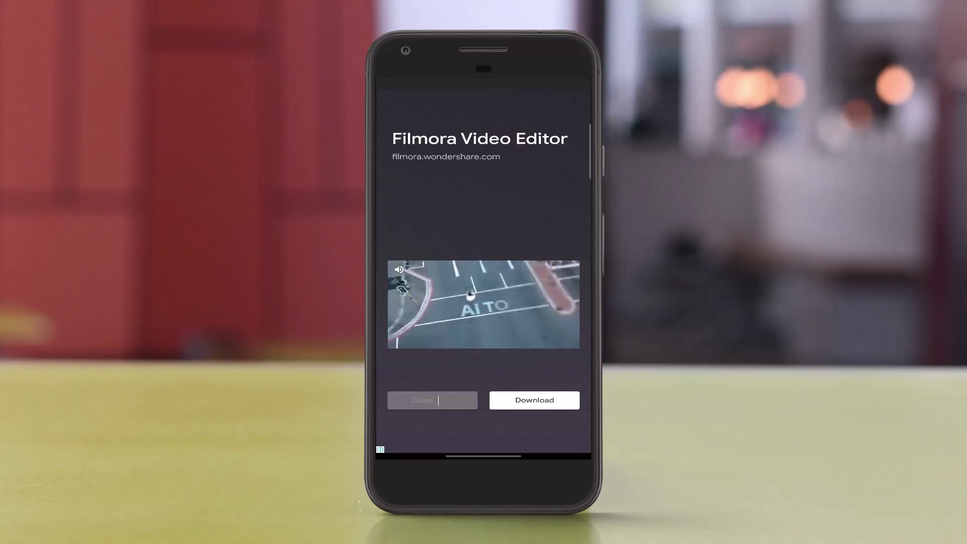
# Dismiss the finished ad and write the ISO, confirming the two-coin drive format.
pyautogui.click(422, 400)
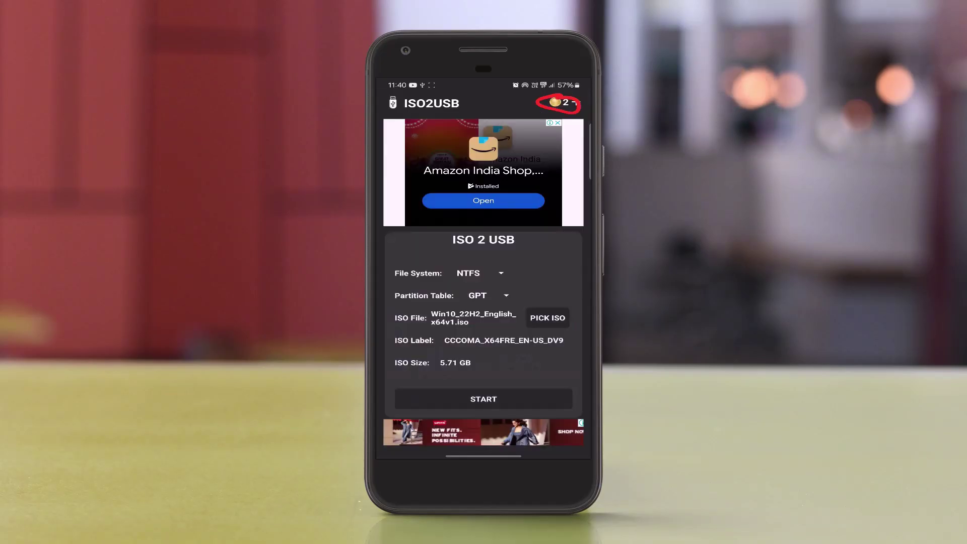
pyautogui.click(495, 400)
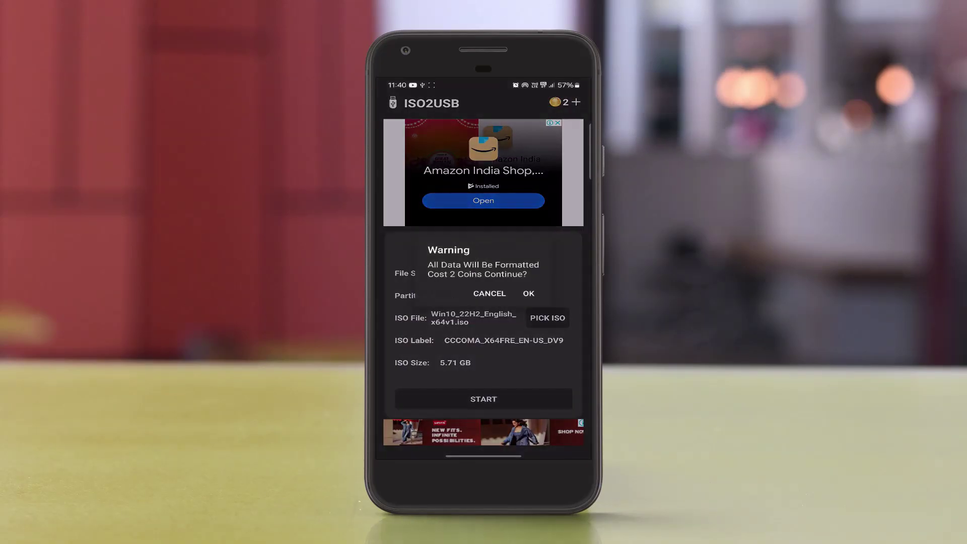
pyautogui.click(507, 265)
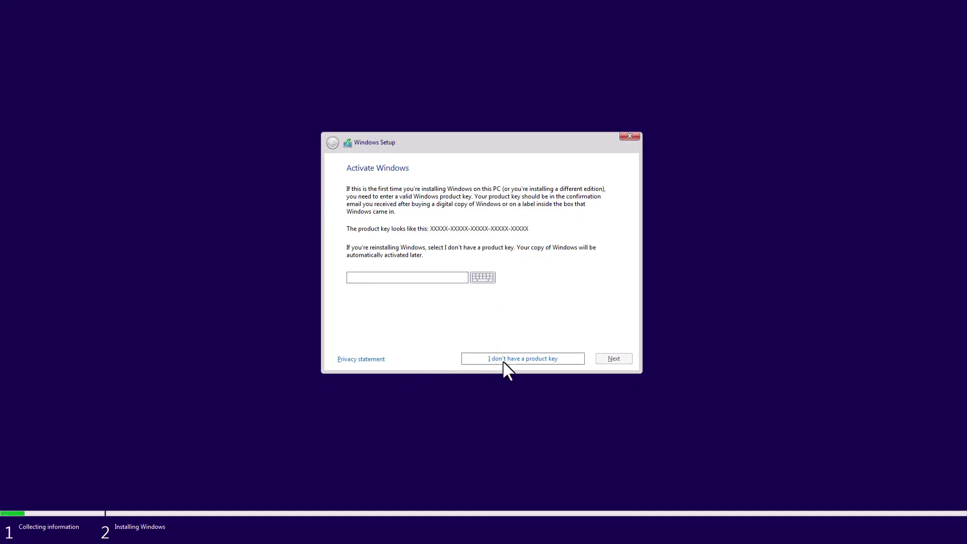
# Choose I don't have a product key to continue Setup without activation.
pyautogui.click(505, 361)
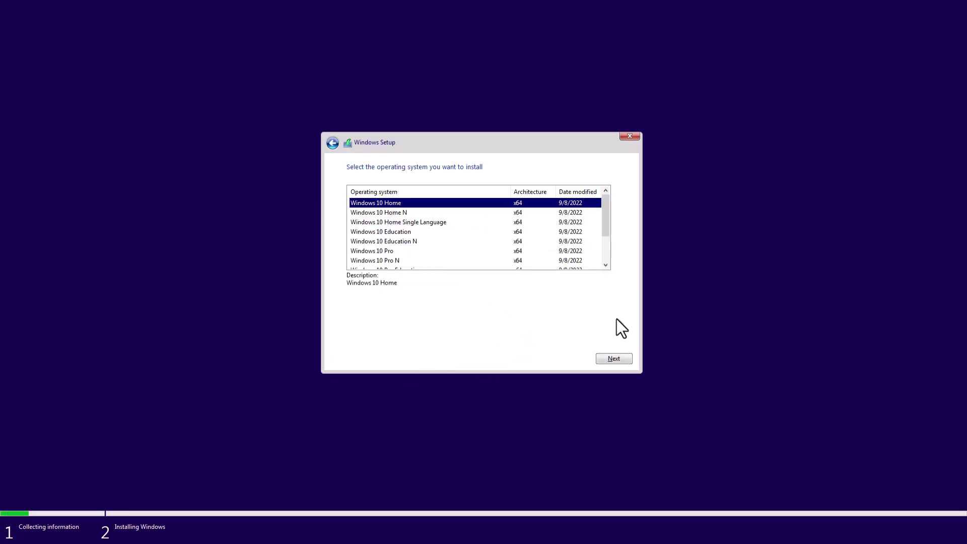